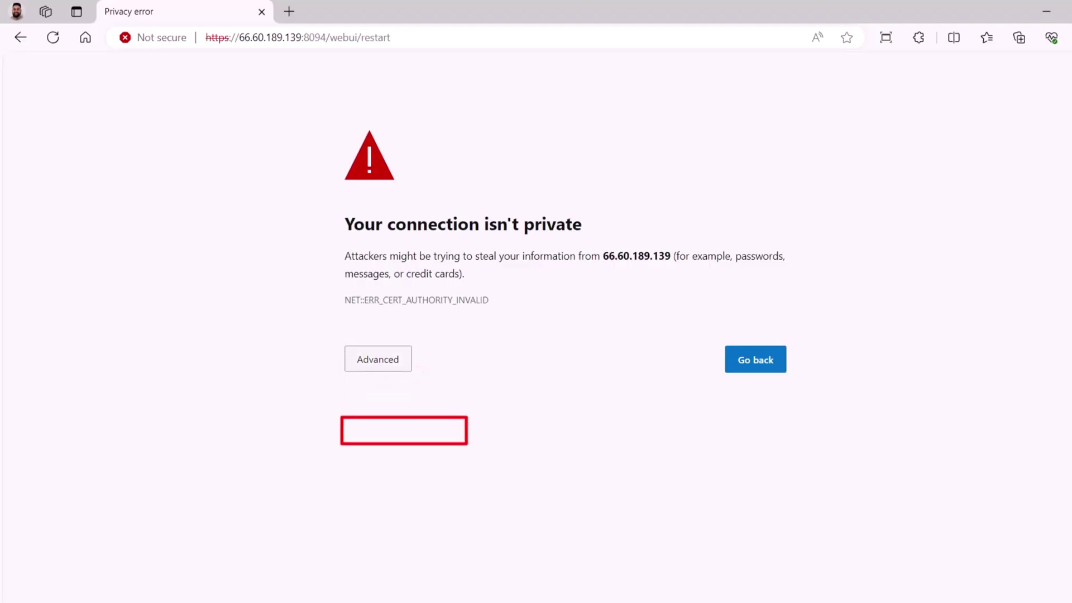
Proceed past the certificate warning and log in as Installer with the installer password.
left_click(377, 359)
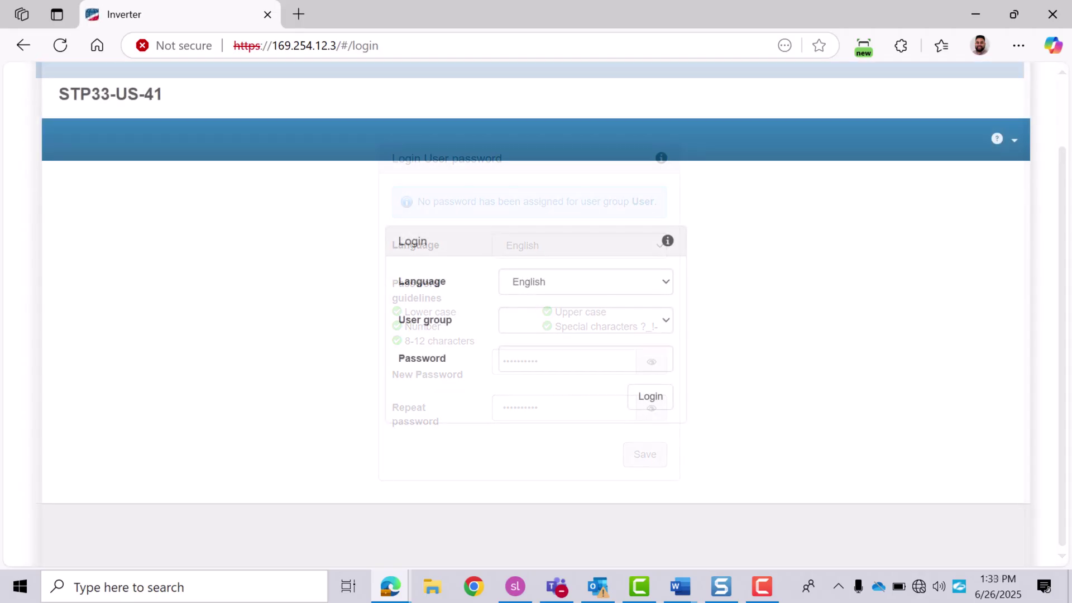
left_click(585, 319)
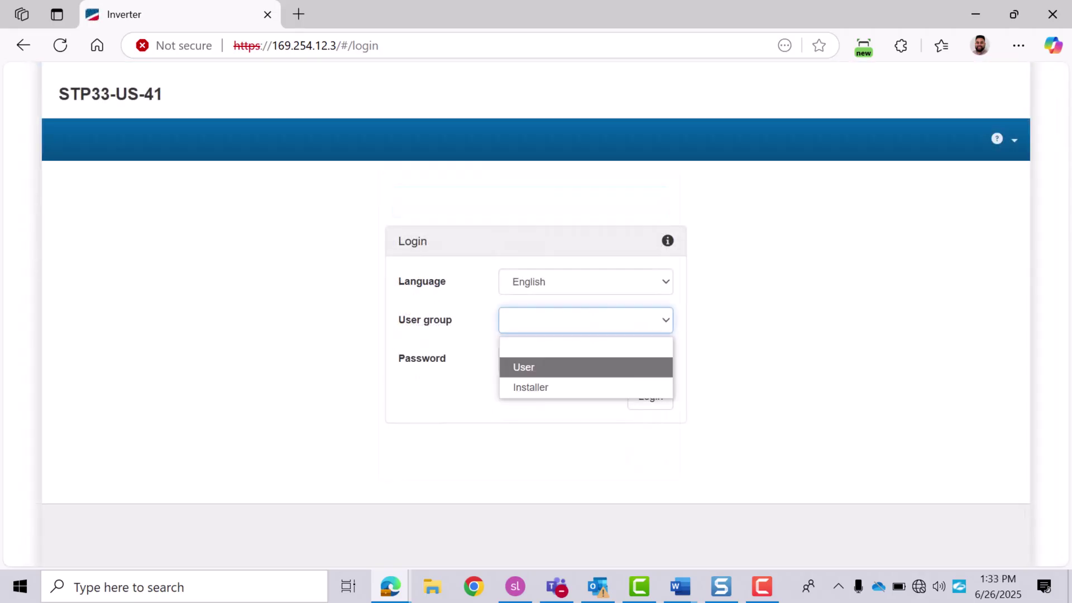
left_click(526, 385)
left_click(585, 358)
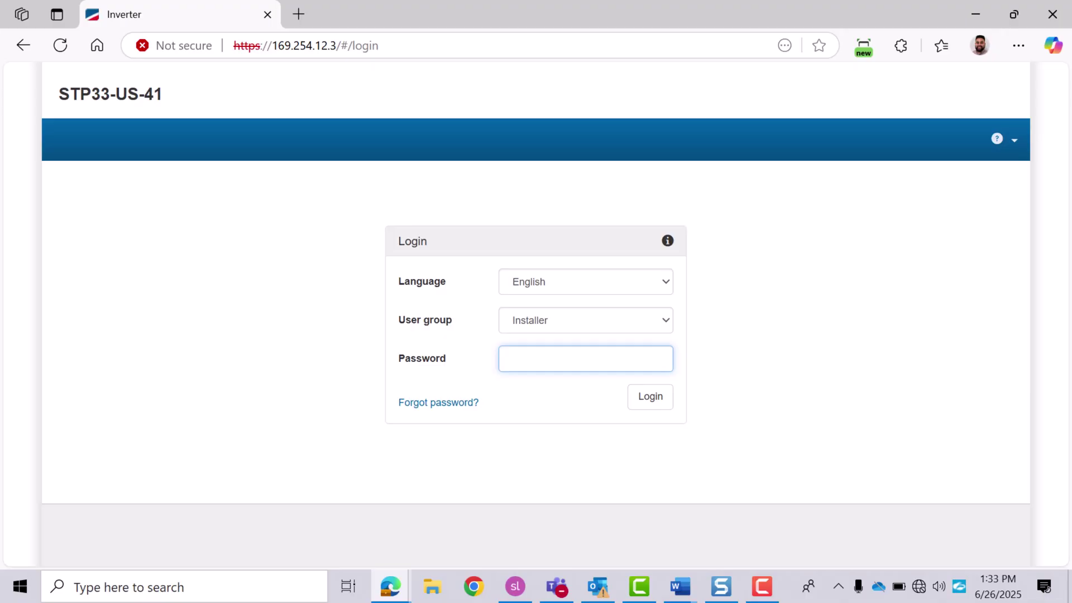
type("••••••••••")
key("Return")
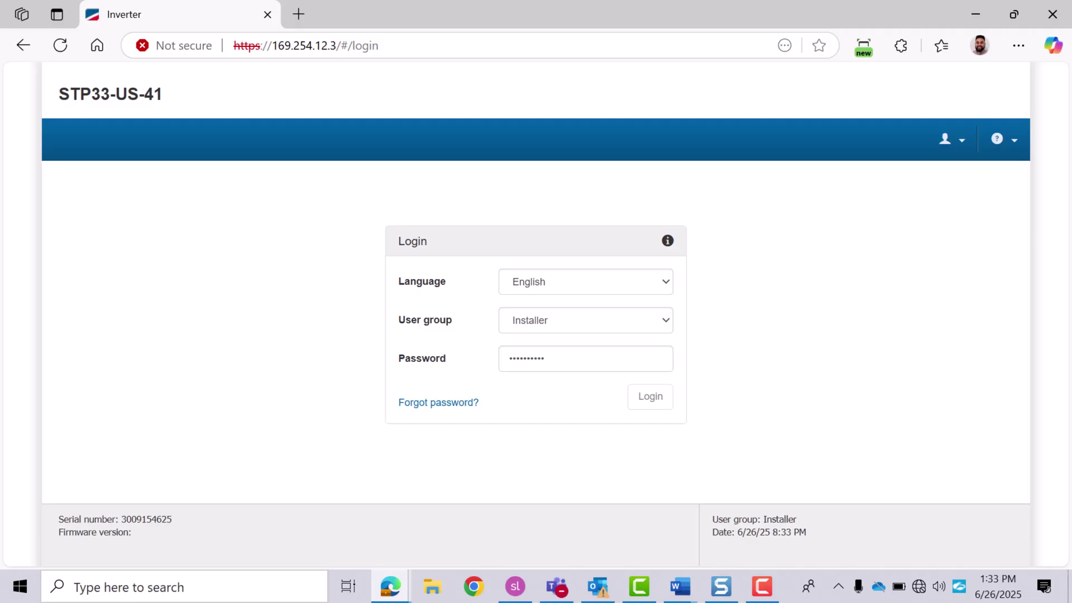
Decline saving the password in the browser and scroll down to the configuration options.
left_click(763, 256)
scroll(535, 313, "down", 2)
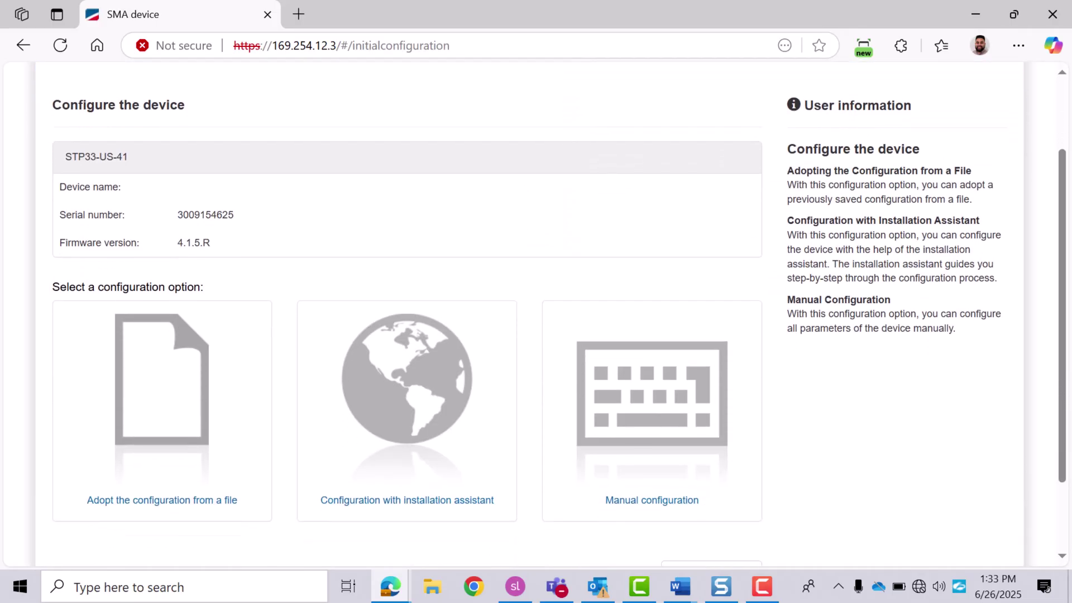
scroll(536, 312, "down", 1)
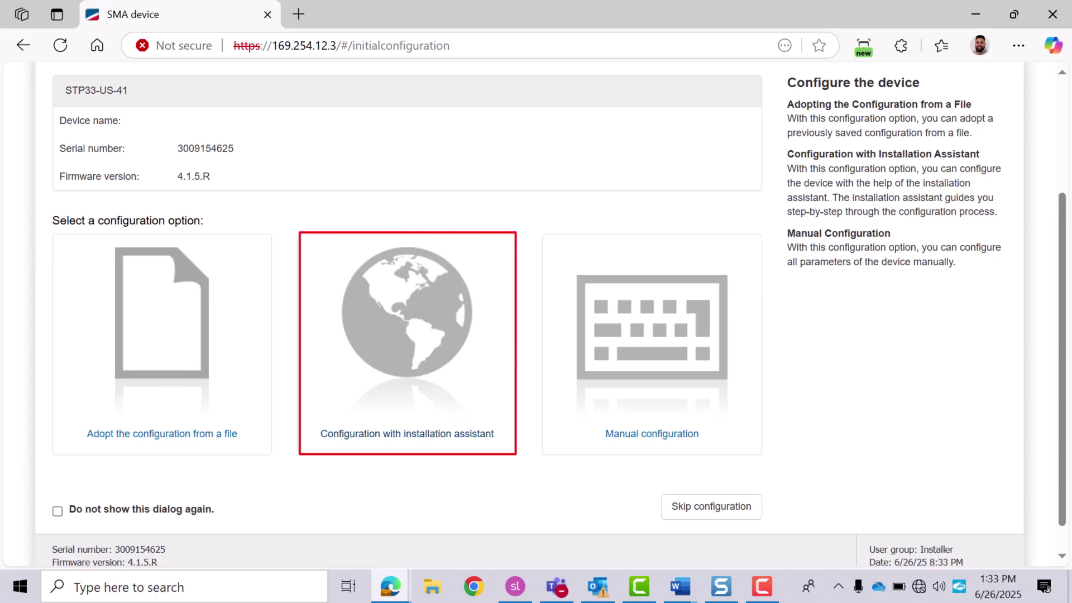
Start the installation assistant and review Ethernet at 192.168.10.90 with fixed IP and no proxy.
left_click(453, 268)
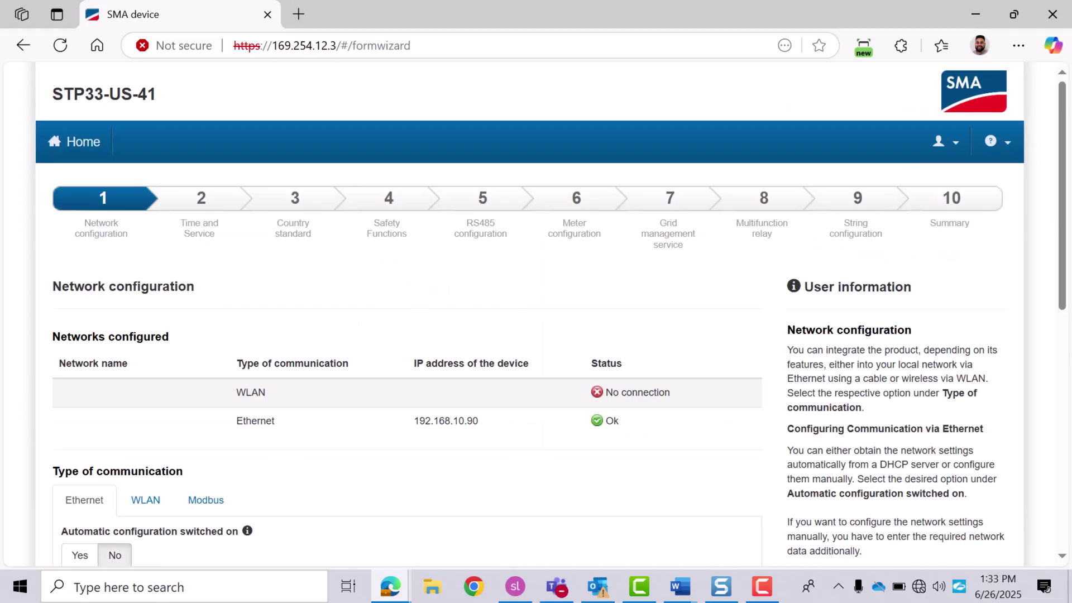
scroll(536, 312, "down", 3)
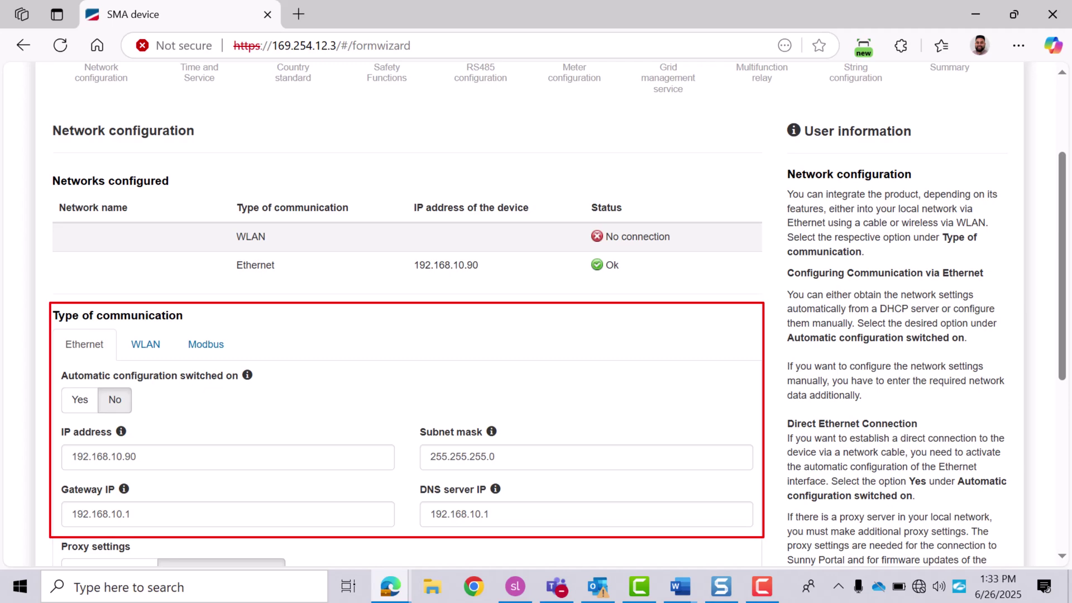
scroll(408, 312, "down", 4)
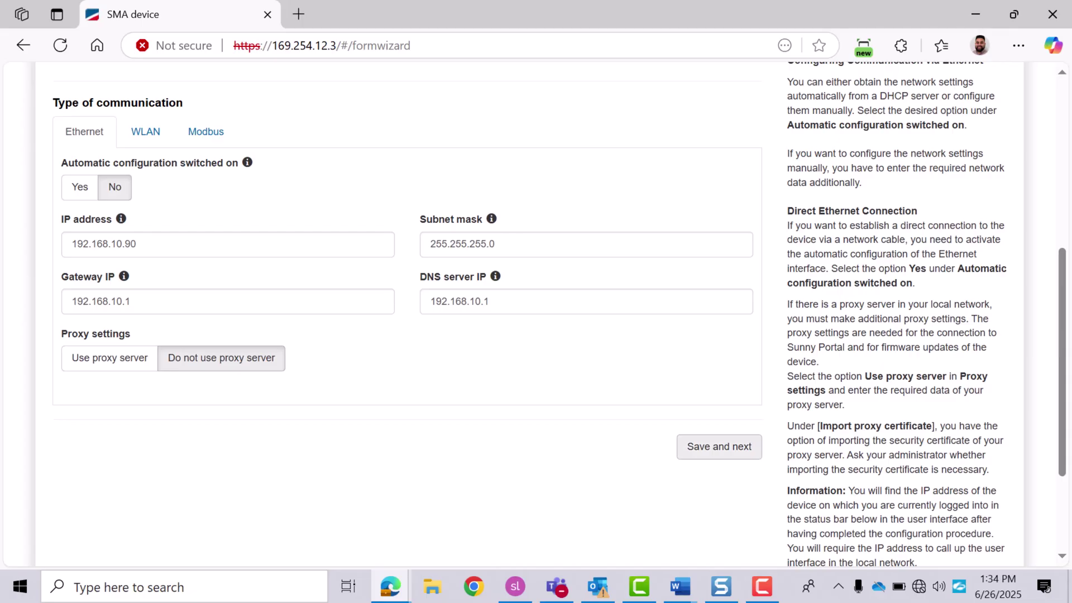
Save the network settings and set the time zone to (UTC-08:00) Pacific (USA, Canada).
left_click(719, 447)
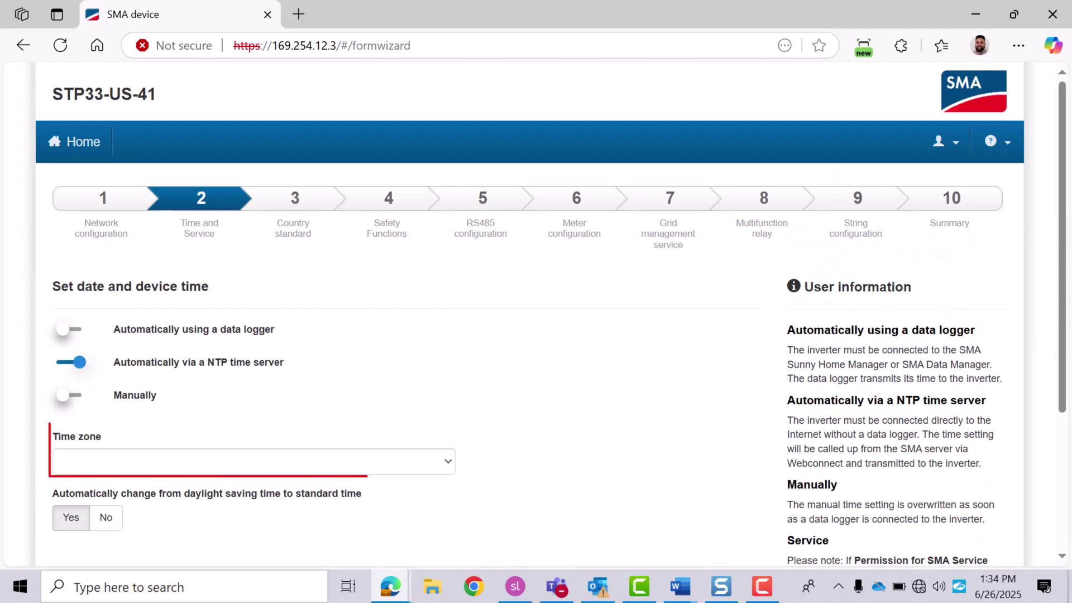
left_click(254, 461)
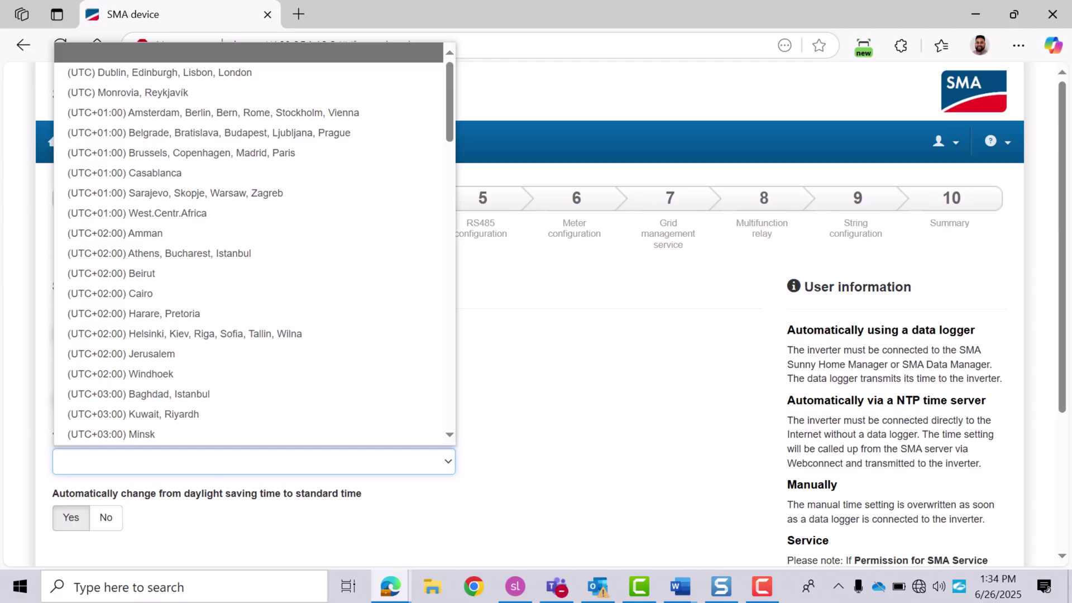
scroll(254, 246, "down", 20)
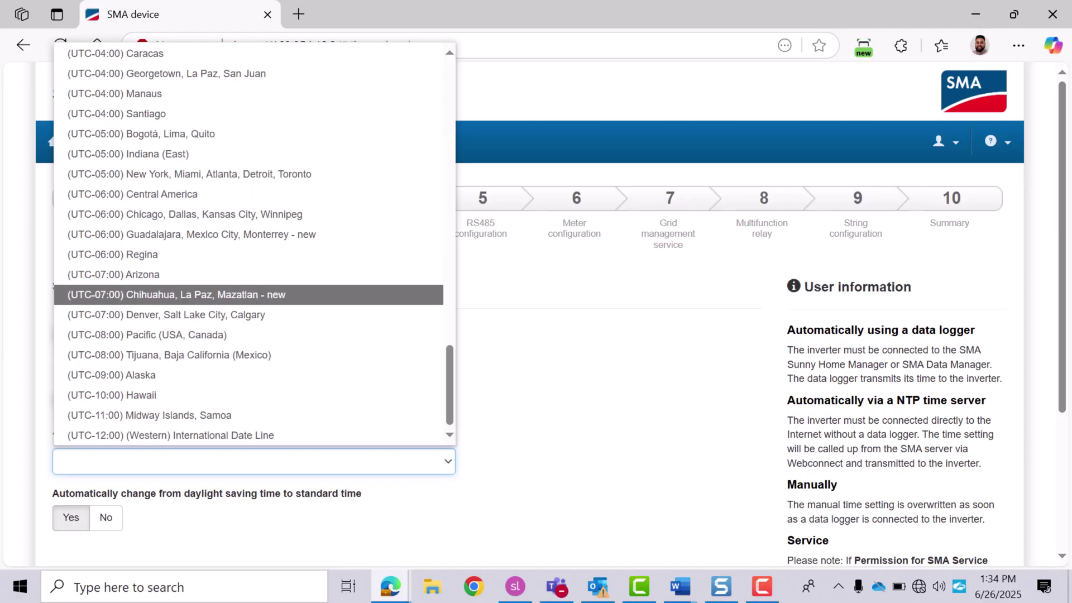
left_click(147, 335)
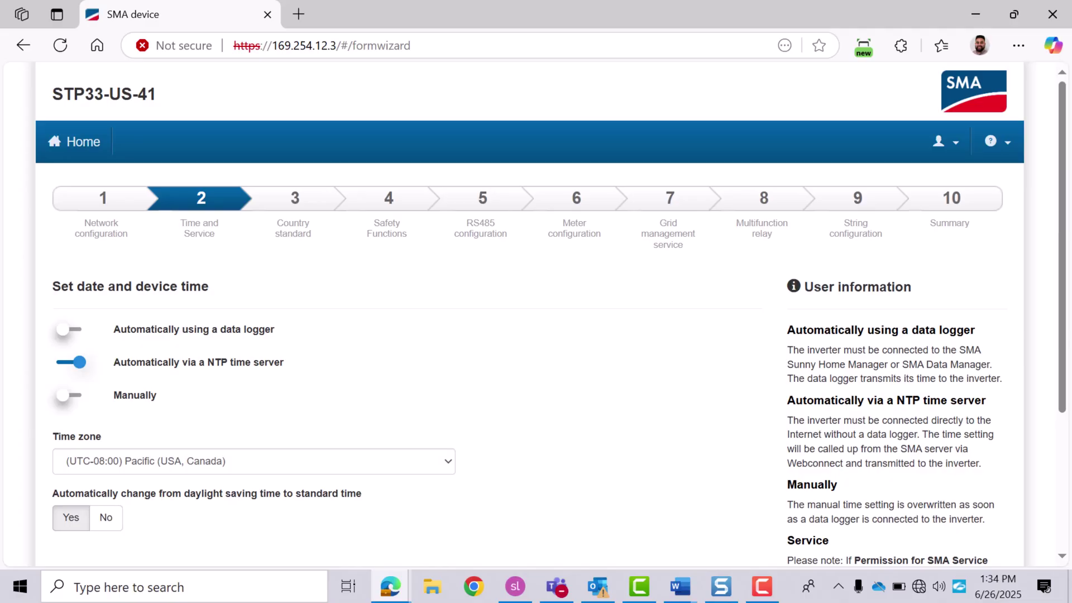
Set SMA Service access permission to Yes, permanently.
scroll(551, 313, "down", 3)
left_click(223, 414)
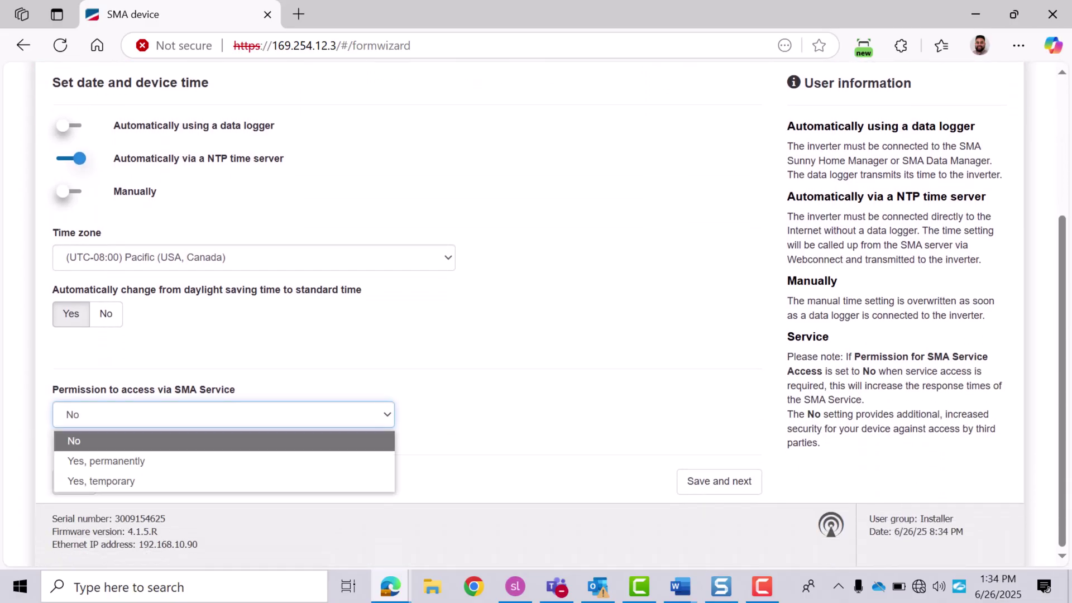
key("Down")
key("Return")
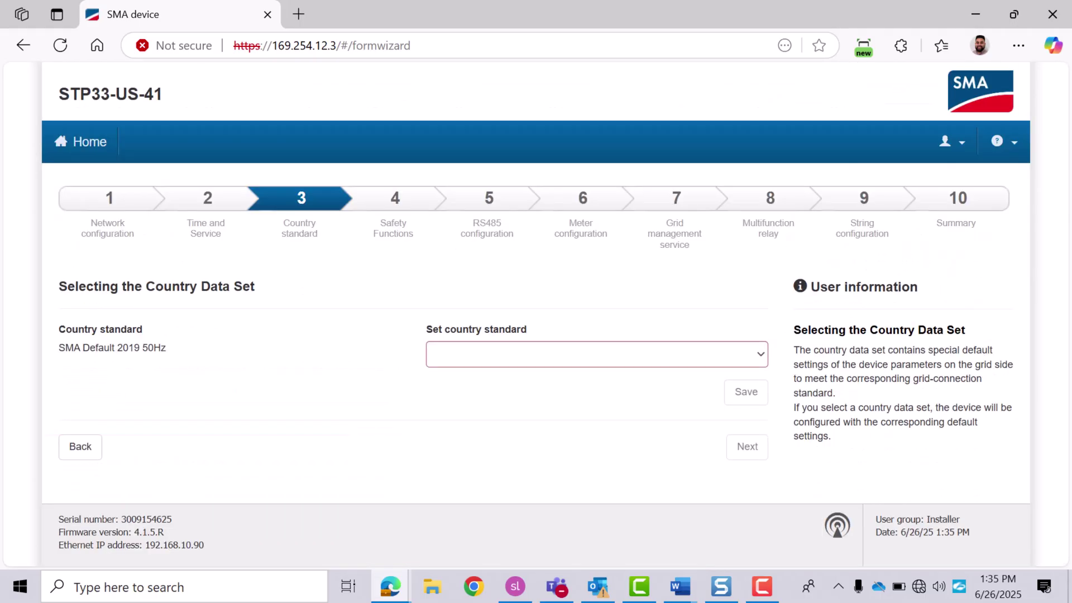
Choose [US] UL1741/2010/277 as the country standard and leave Rapid Shutdown Mode Off.
key("alt+Down")
scroll(652, 167, "down", 10)
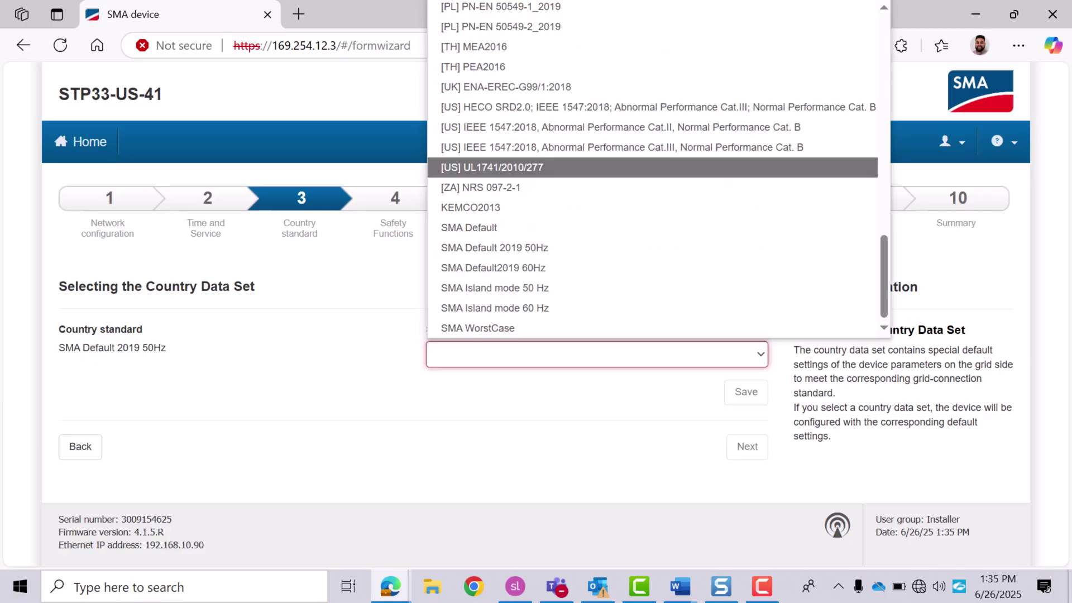
key("Return")
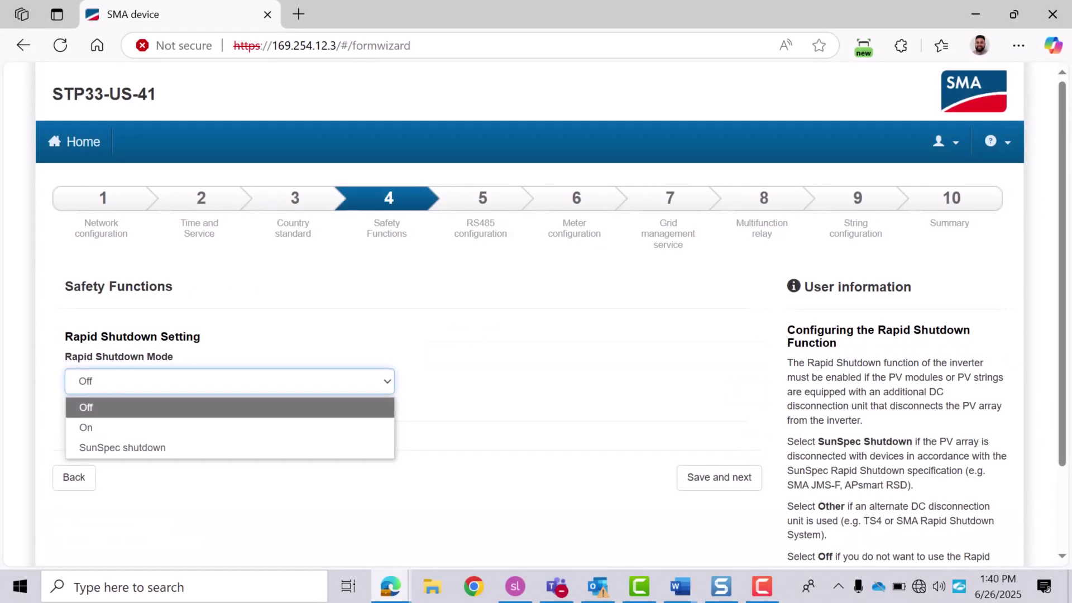
key("Return")
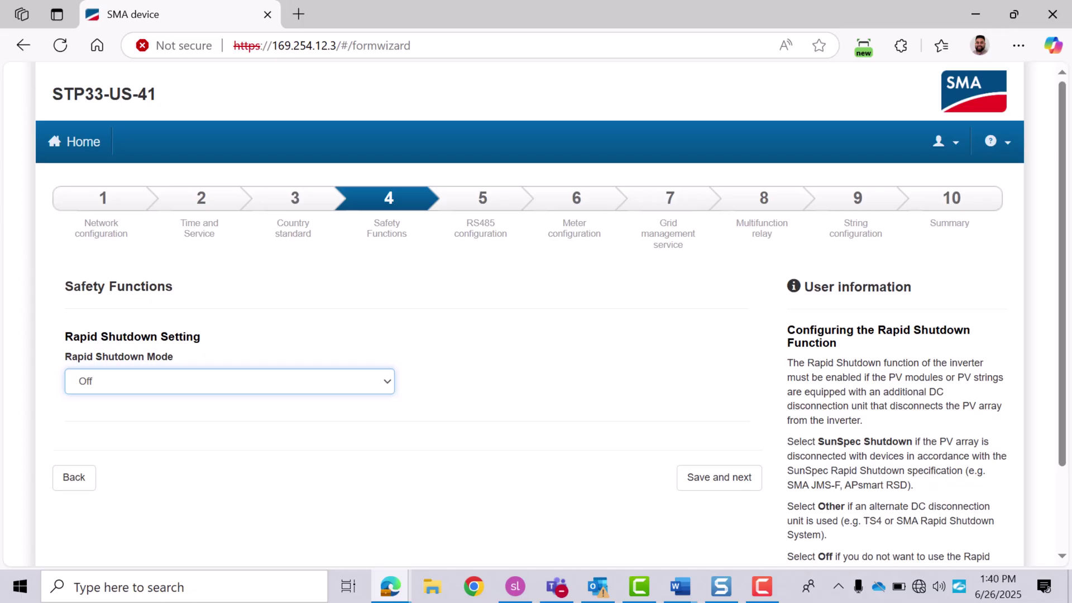
Save safety settings and grid management with external active power setting and cos φ 1.0000 underexcited.
left_click(718, 477)
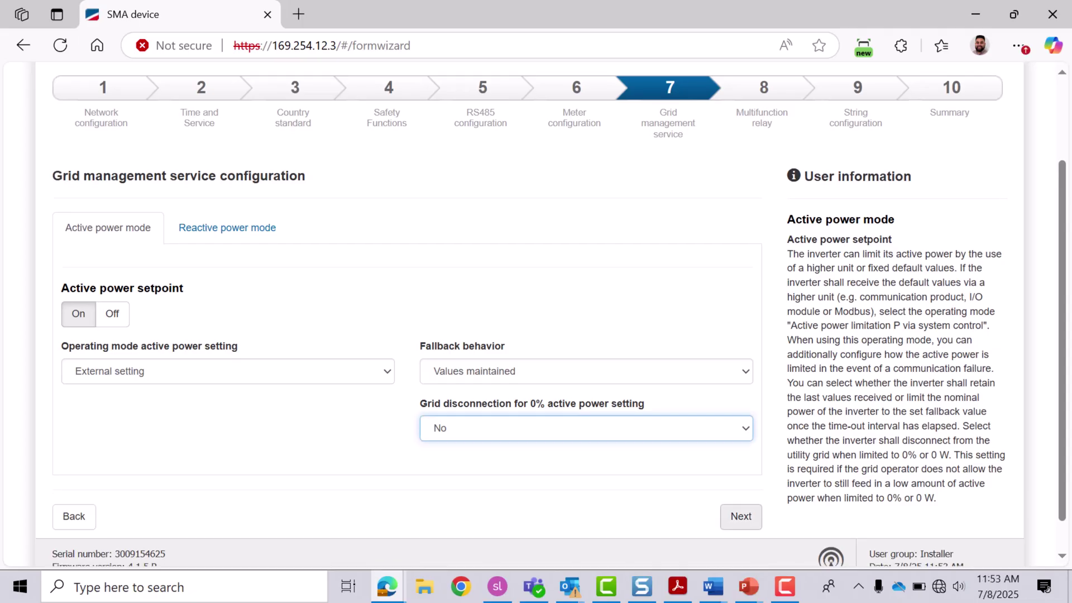
left_click(742, 516)
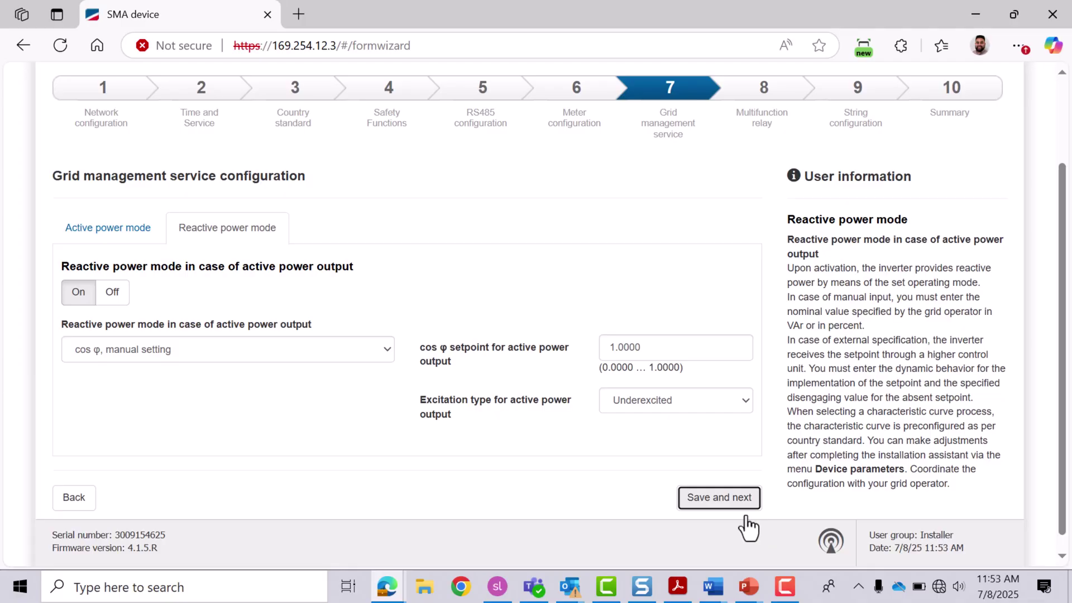
left_click(736, 502)
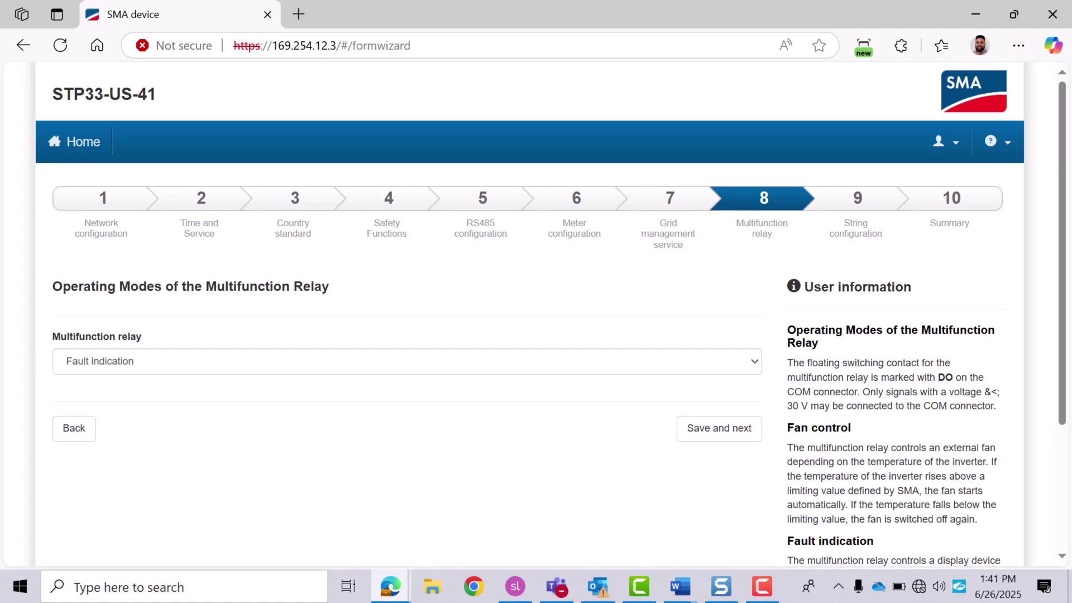
Keep the multifunction relay on Fault indication and move on to string-failure detection.
left_click(407, 362)
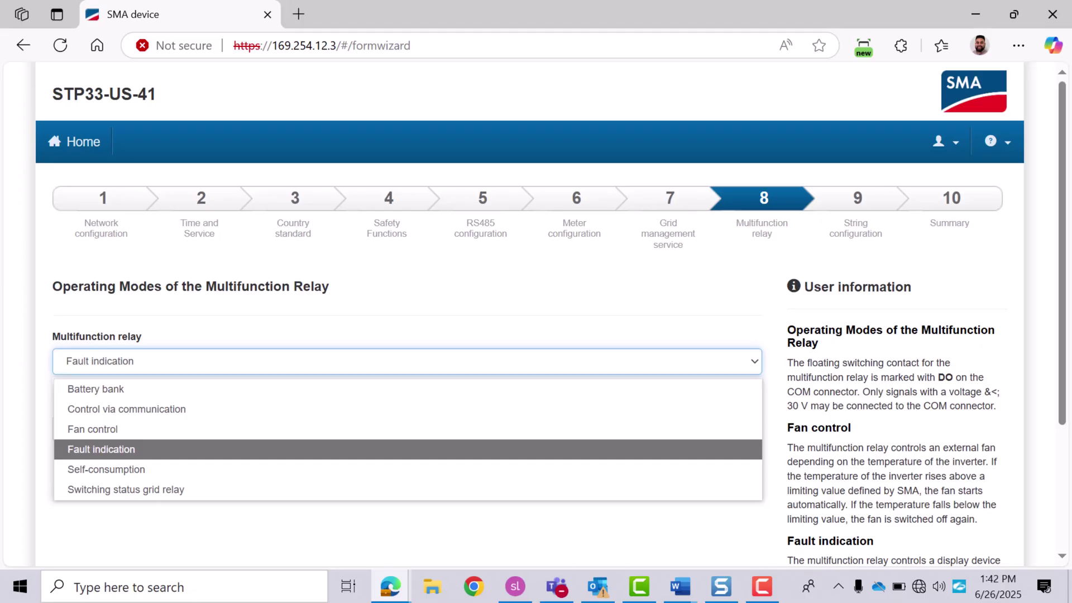
key("Escape")
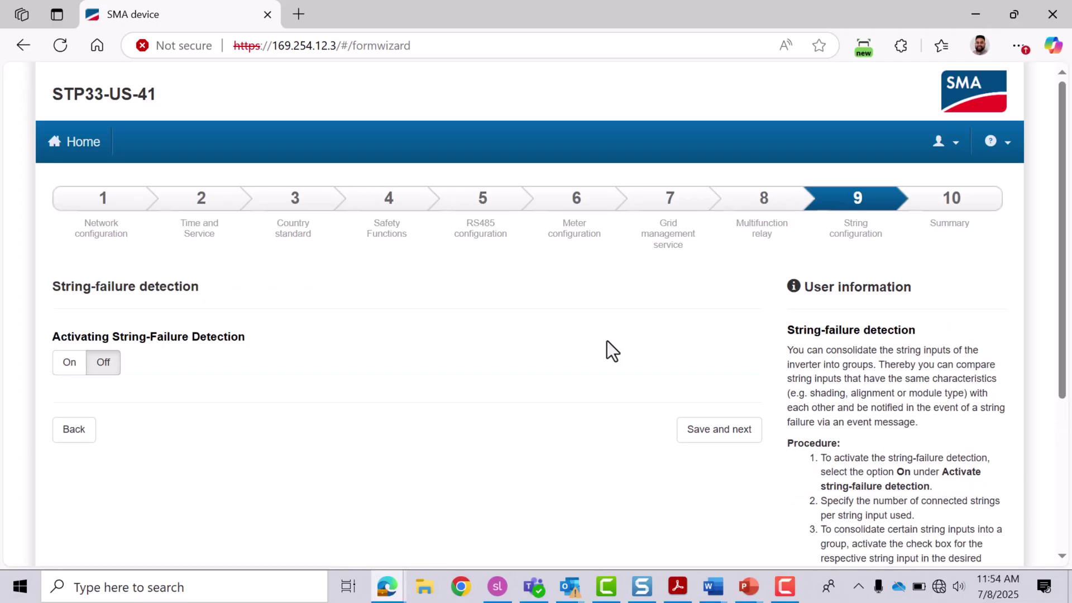
scroll(608, 340, "down", 2)
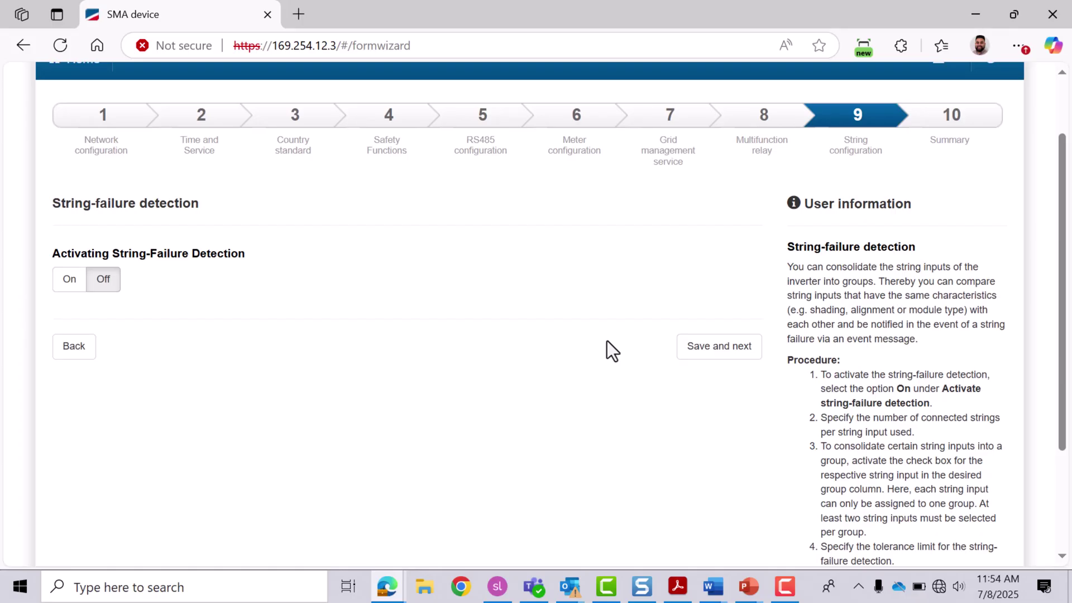
Turn string-failure detection On, keep string A in Group 1 with 10 sub-strings, and check sensor sensitivity.
left_click(62, 282)
scroll(457, 295, "down", 1)
scroll(457, 294, "down", 2)
left_click(511, 221)
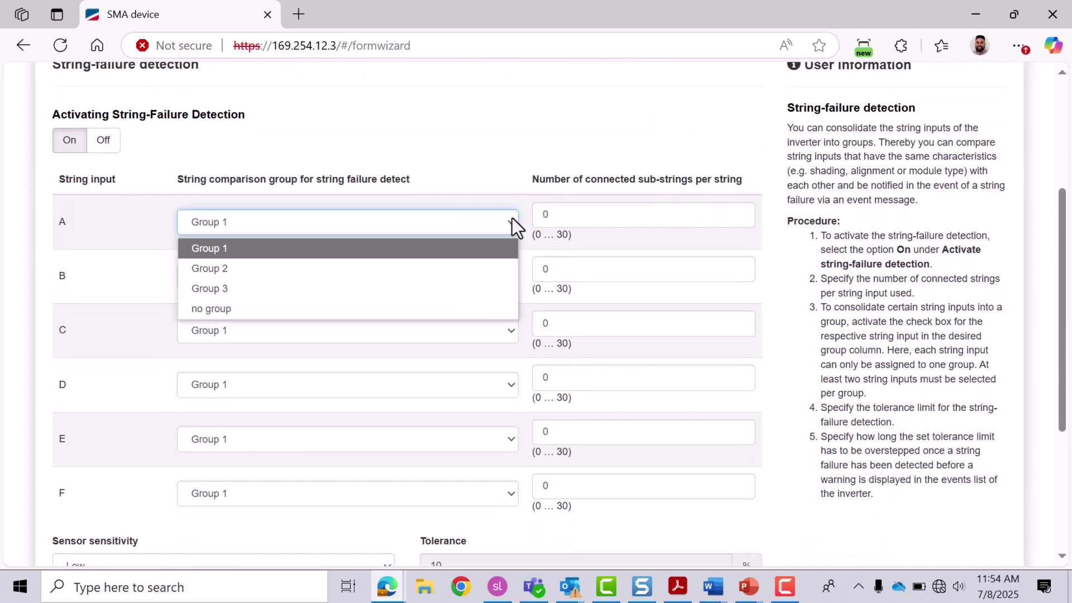
left_click(511, 218)
left_click(558, 213)
key("BackSpace")
type("10")
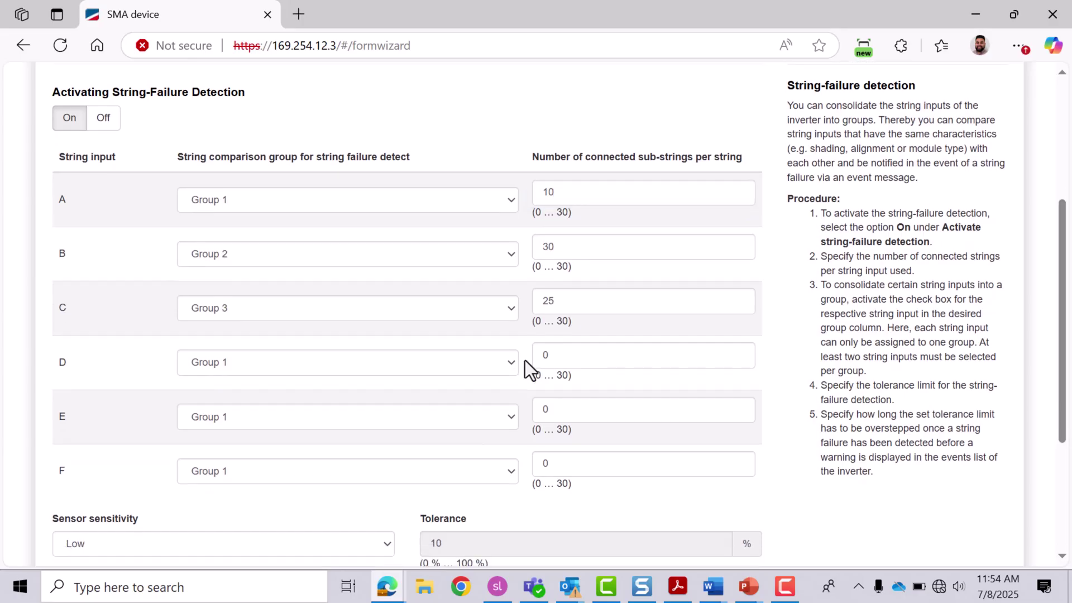
scroll(524, 363, "down", 3)
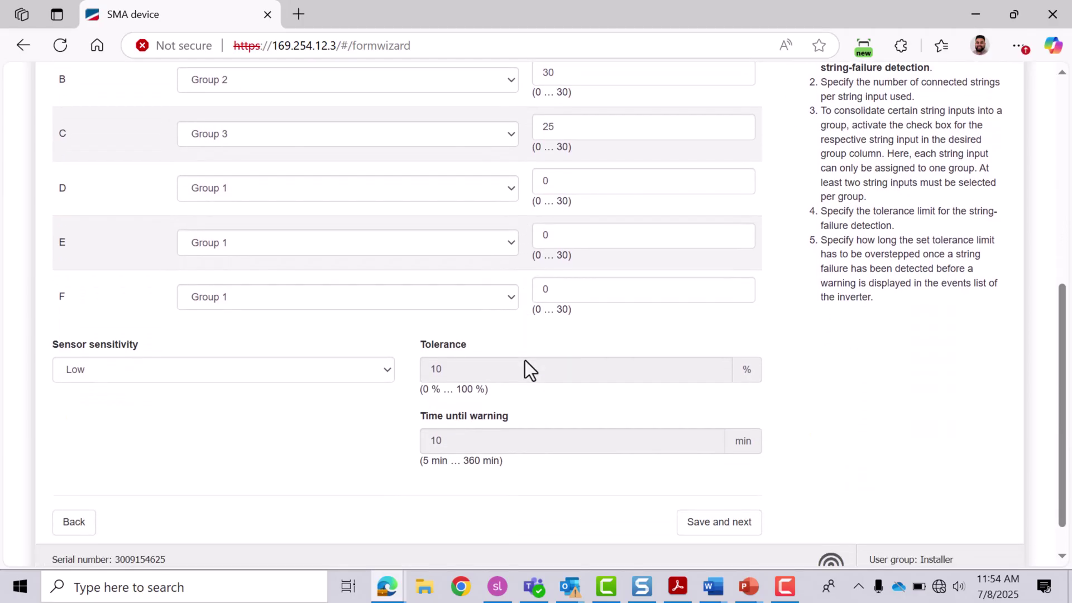
left_click(386, 369)
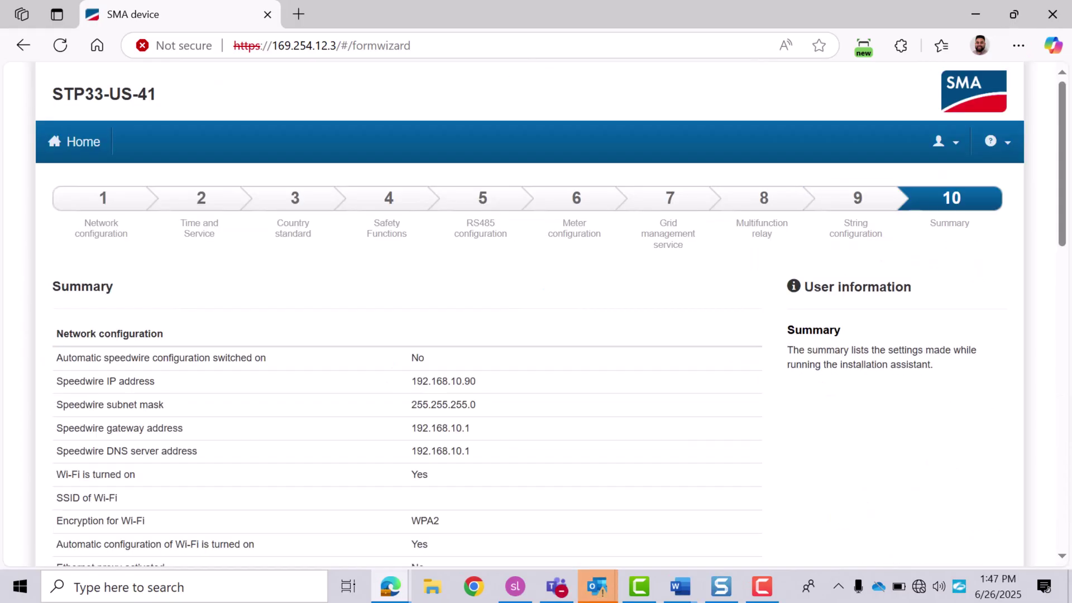
Scroll through the Summary down to the Export all parameters and Export the summary buttons.
scroll(536, 313, "down", 4)
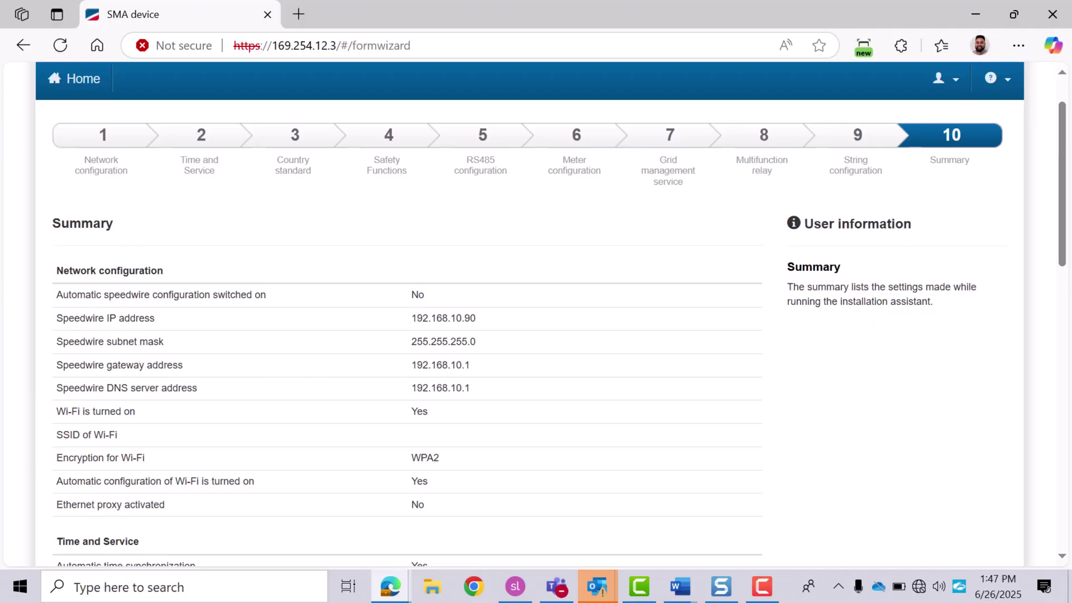
scroll(535, 312, "down", 6)
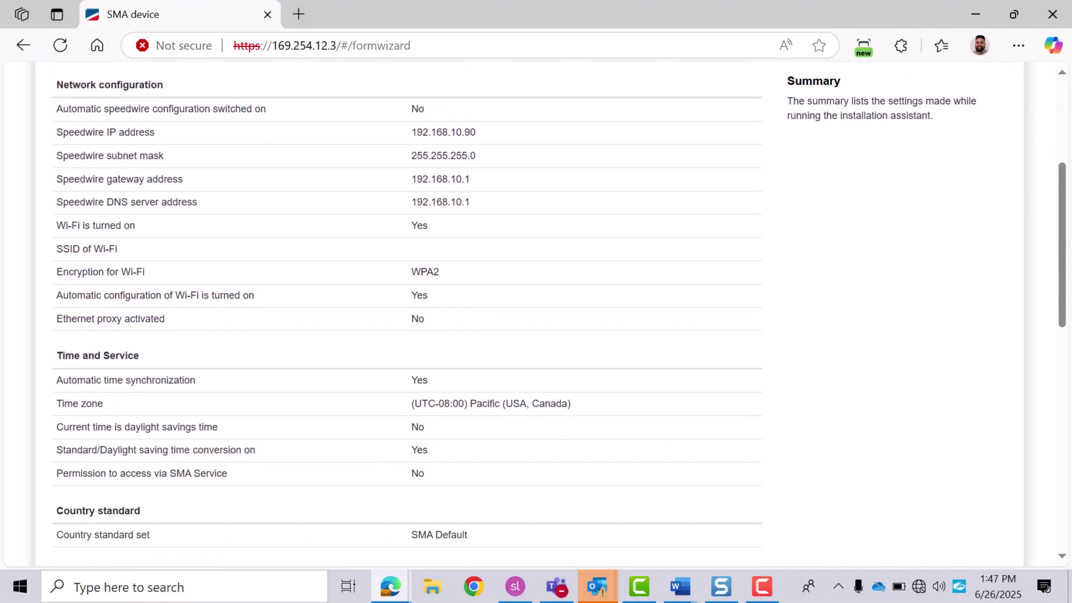
scroll(536, 313, "down", 6)
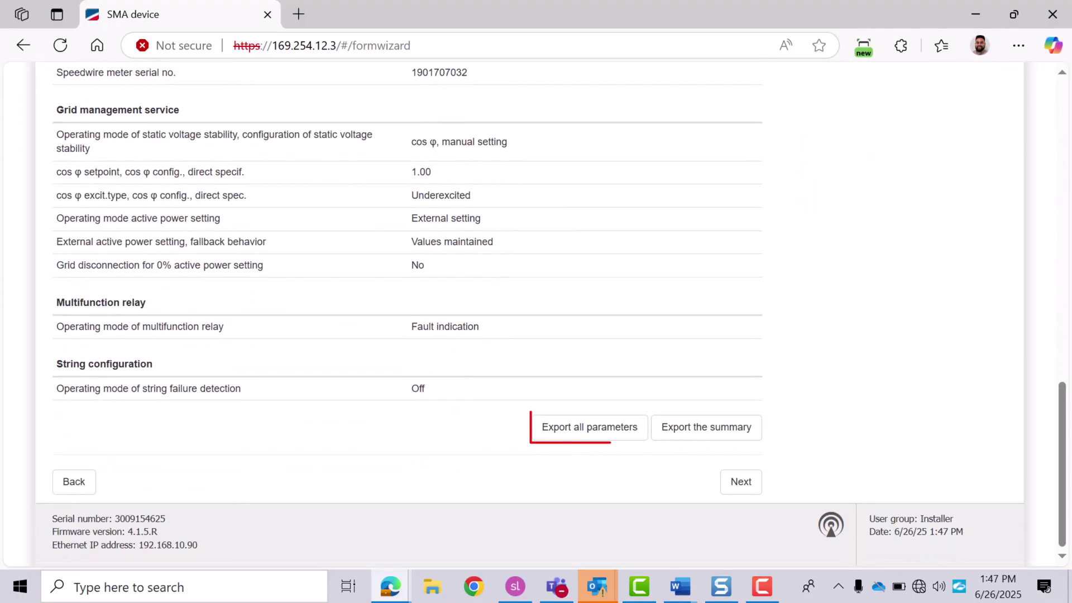